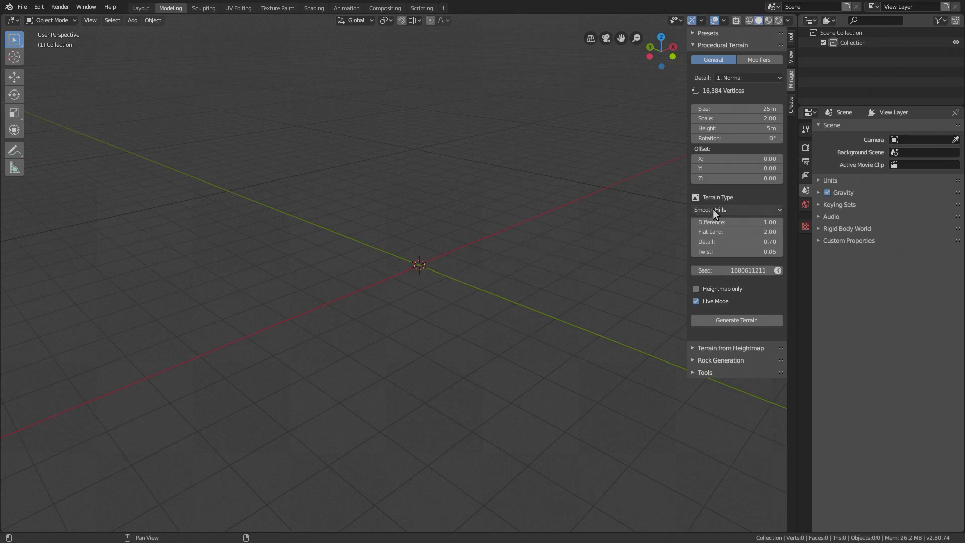
Choose Smooth Hills from the Terrain Type list
click(755, 209)
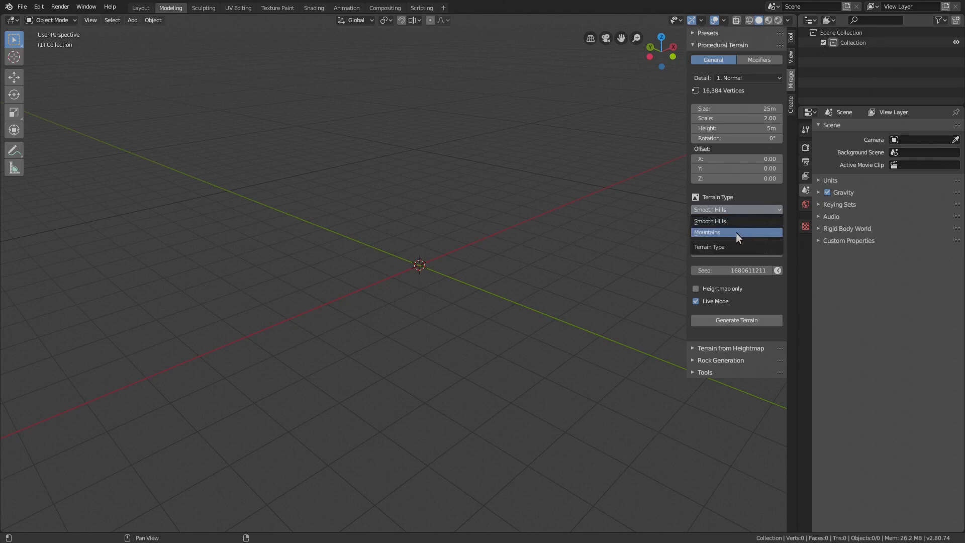
click(747, 207)
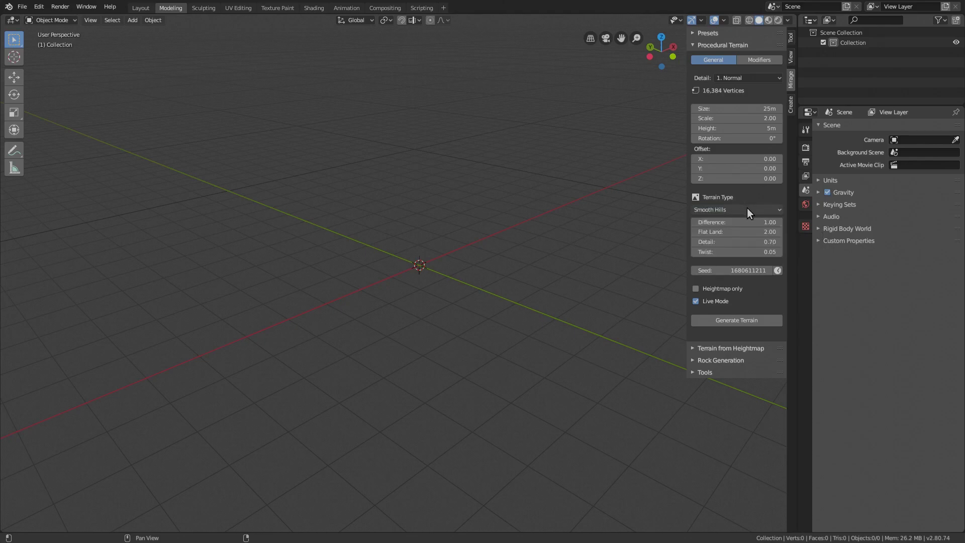
Generate the Smooth Hills terrain and raise Difference to 1.09
click(771, 321)
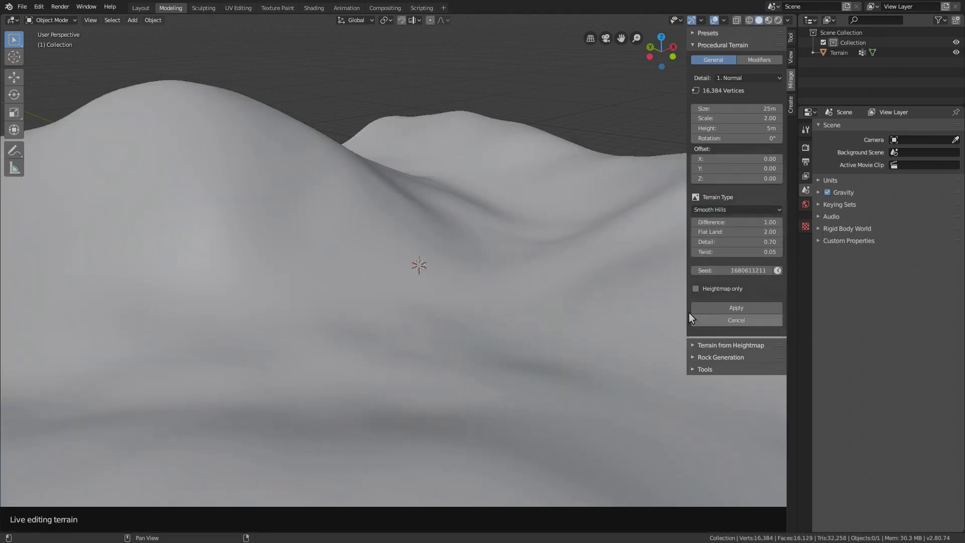
middle_drag(490, 318, 488, 285)
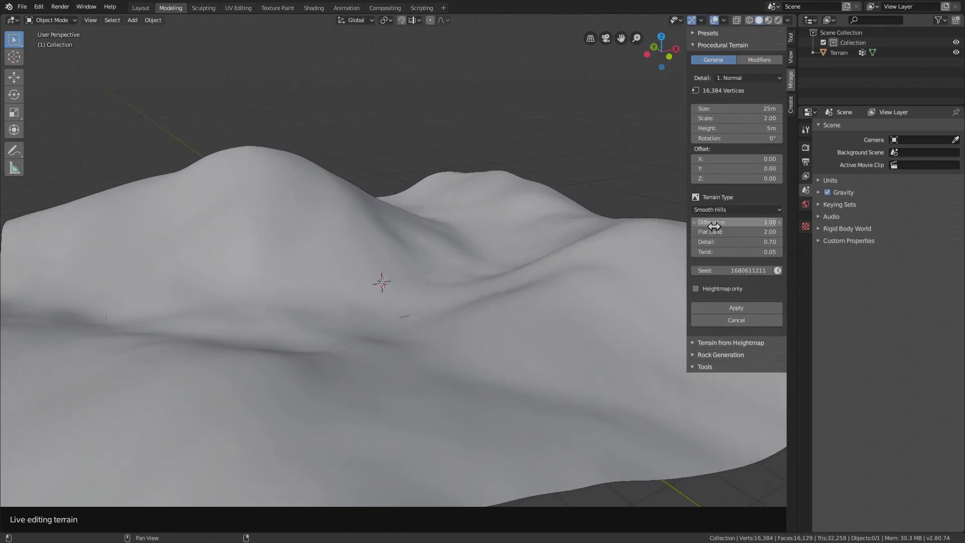
mouse_move(720, 221)
mouse_down()
mouse_move(734, 224)
mouse_move(711, 227)
mouse_move(724, 222)
mouse_up()
middle_drag(606, 236, 672, 259)
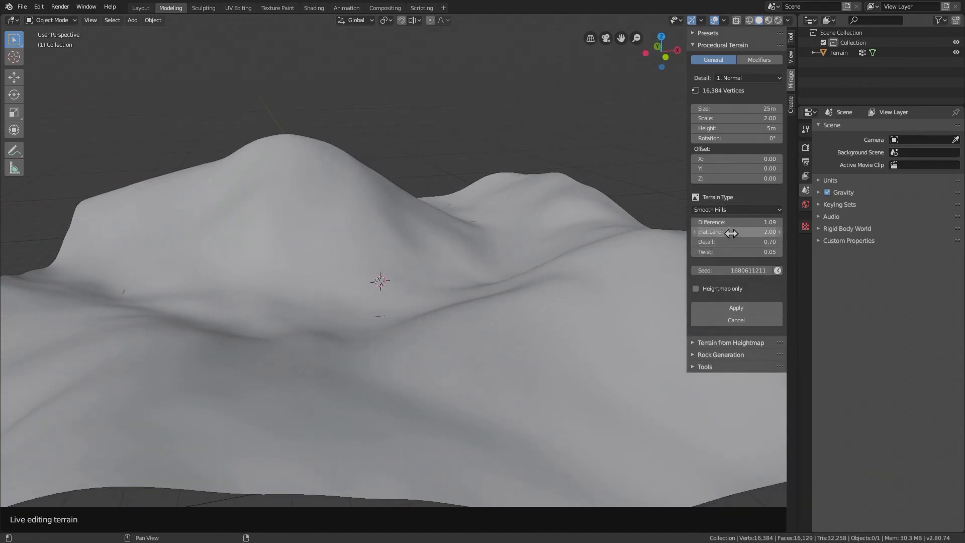
Adjust Flat Land between about 1.01 and 3.49, settling at 2.41
drag(737, 232, 719, 233)
middle_drag(506, 251, 462, 247)
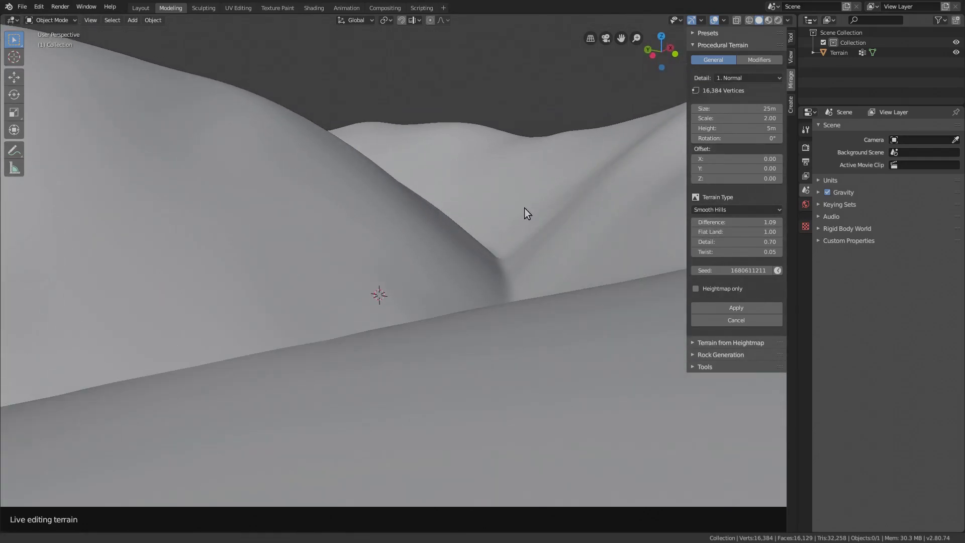
scroll(528, 226, down, 3)
drag(717, 232, 757, 230)
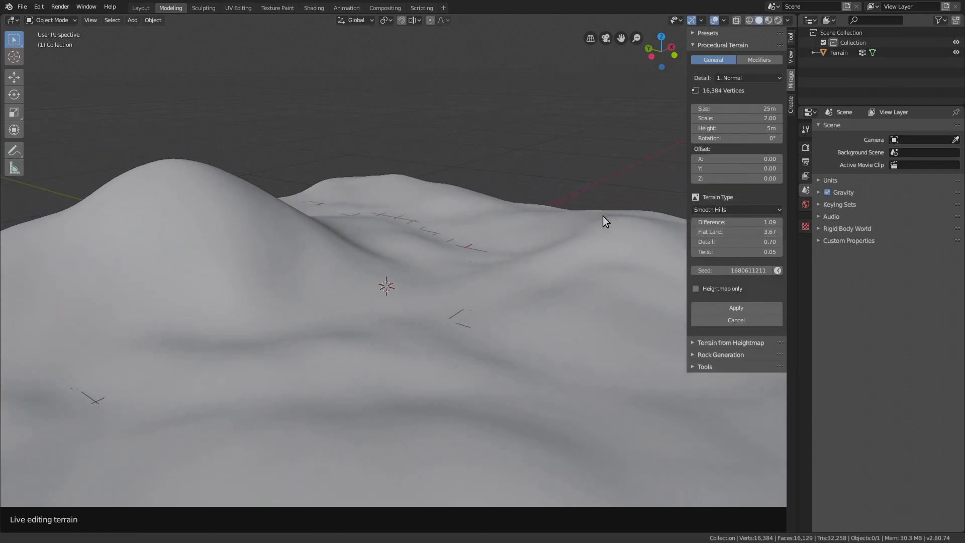
scroll(556, 252, down, 4)
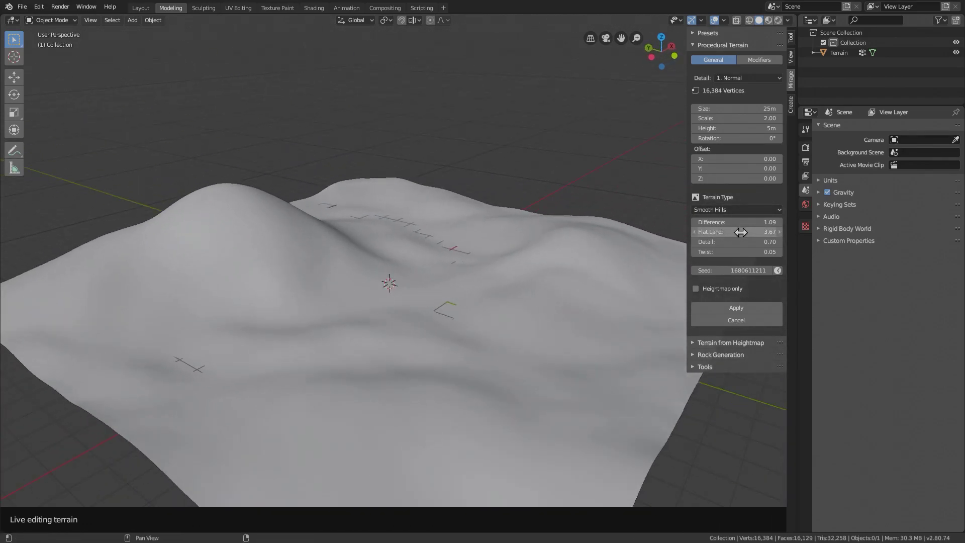
mouse_move(728, 235)
mouse_down()
mouse_move(719, 232)
mouse_move(738, 244)
mouse_move(729, 244)
mouse_up()
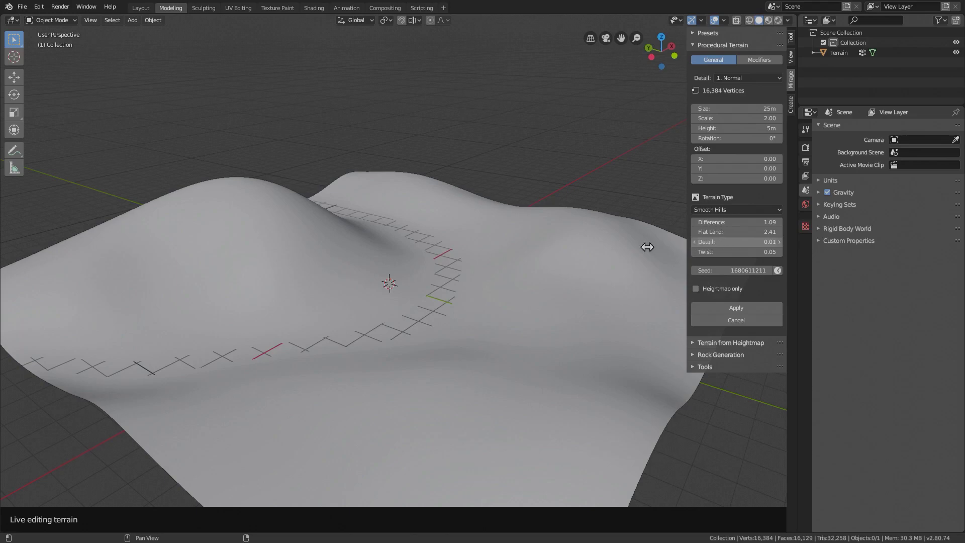
Raise Detail to 0.87 and step Twist up to 0.17
middle_drag(647, 247, 551, 252)
drag(738, 242, 780, 259)
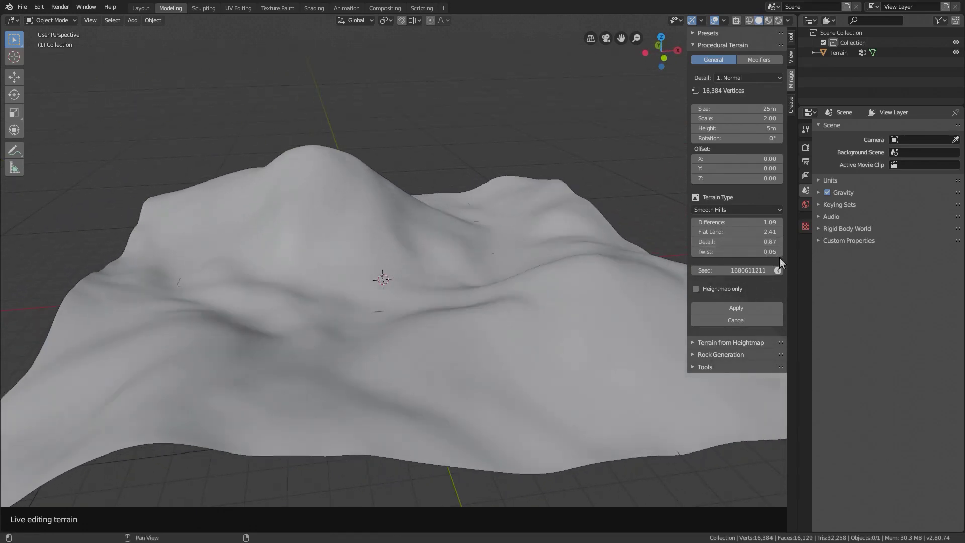
click(780, 252)
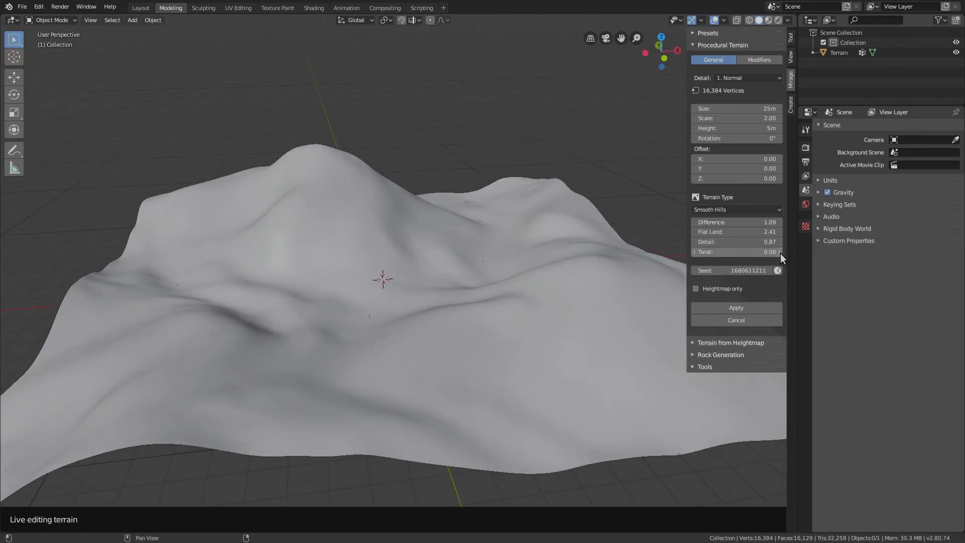
click(779, 252)
click(779, 252)
click(779, 254)
Lower Flat Land to 1.66 and zoom out to view the whole terrain
middle_drag(657, 231, 531, 240)
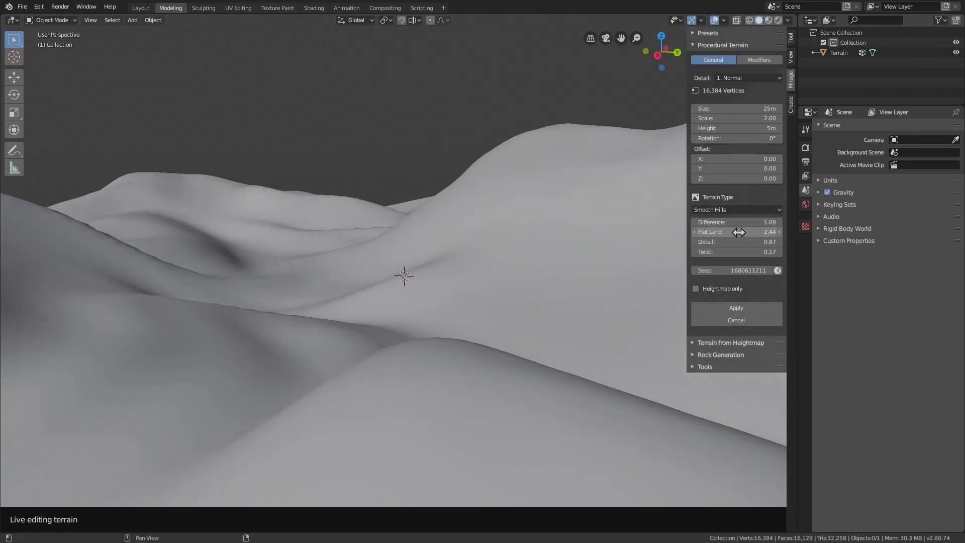
drag(738, 232, 718, 234)
middle_drag(512, 233, 505, 264)
middle_drag(239, 267, 623, 274)
ctrl+middle_drag(623, 224, 541, 279)
Switch the terrain type to Mountains
click(729, 208)
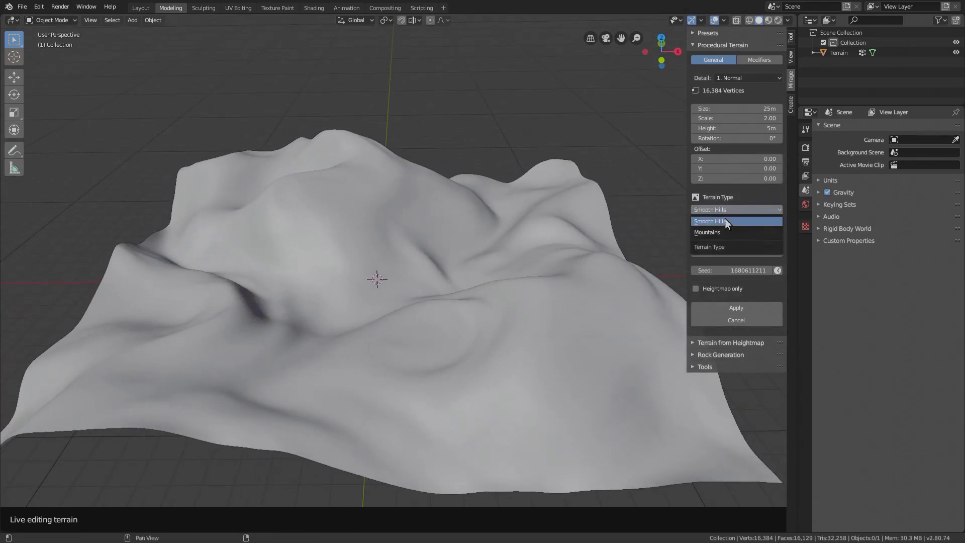
click(737, 232)
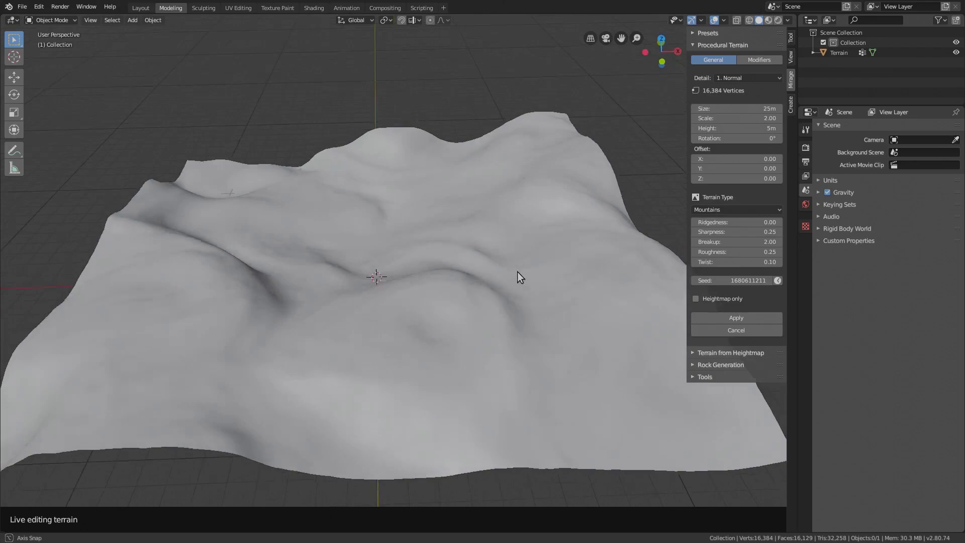
middle_drag(518, 276, 650, 262)
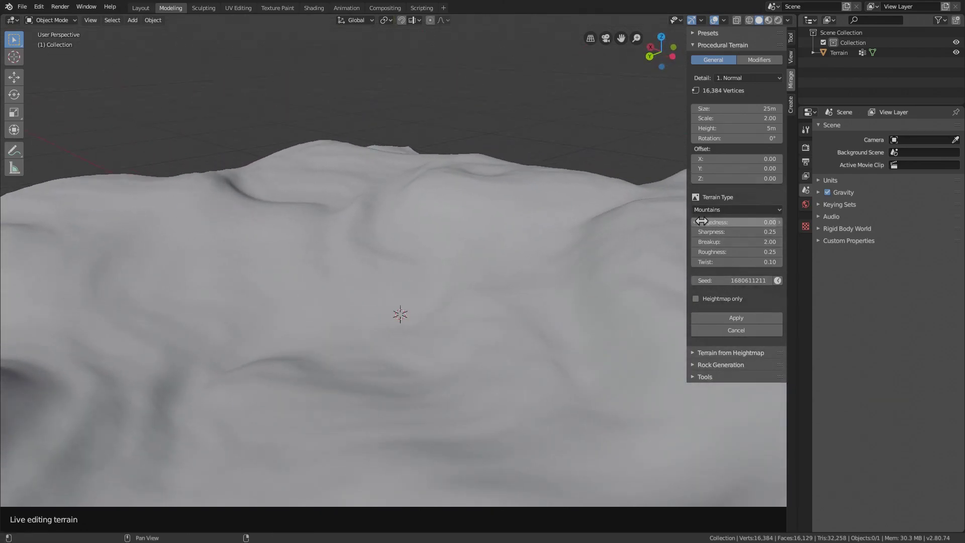
ctrl+middle_drag(459, 236, 683, 234)
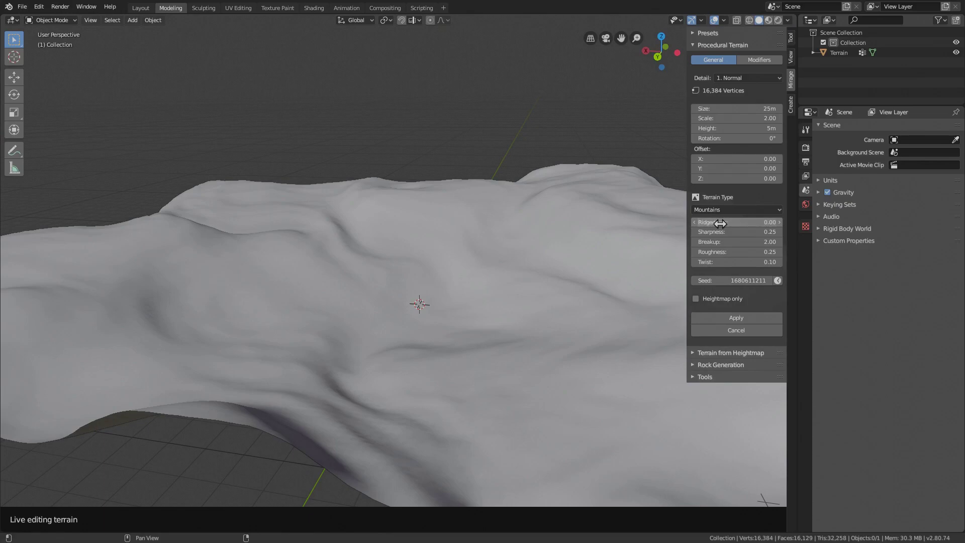
Raise Ridgeness to 1.00 and select the terrain object
drag(720, 223, 768, 223)
middle_drag(626, 209, 438, 195)
middle_drag(338, 159, 434, 285)
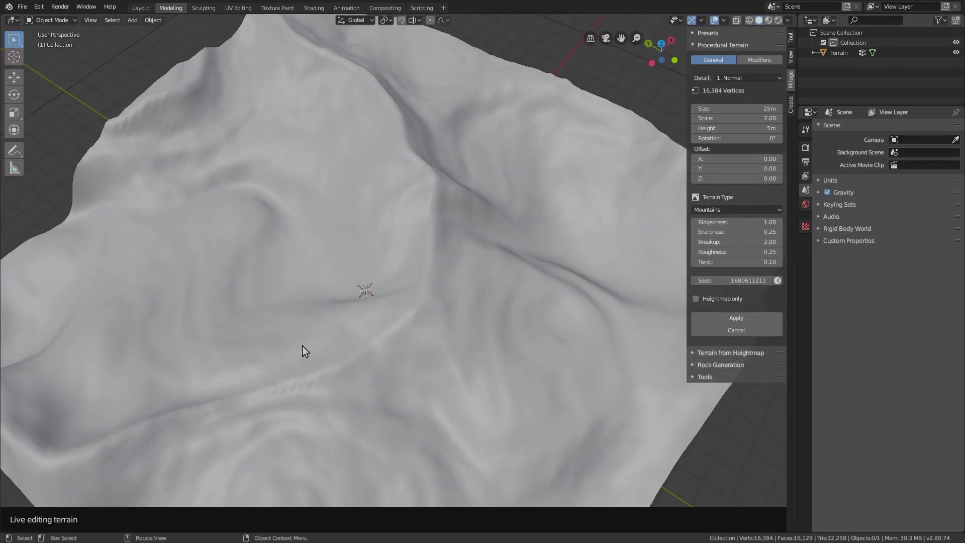
middle_drag(302, 345, 258, 199)
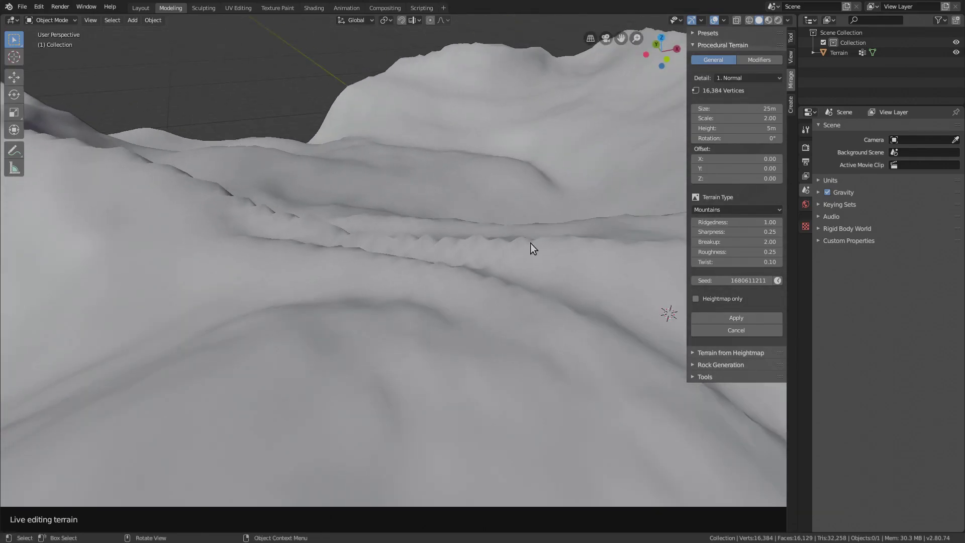
click(420, 263)
middle_drag(487, 174, 550, 275)
Add a Subdivision Surface modifier (viewport 1, render 2) to the mountain terrain
click(840, 129)
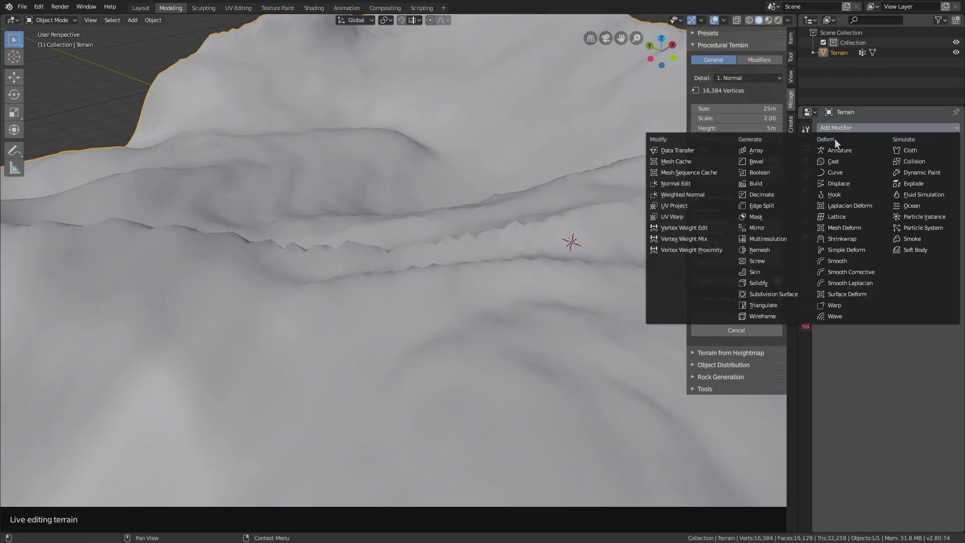
click(801, 293)
scroll(429, 229, down, 3)
middle_drag(429, 229, 688, 236)
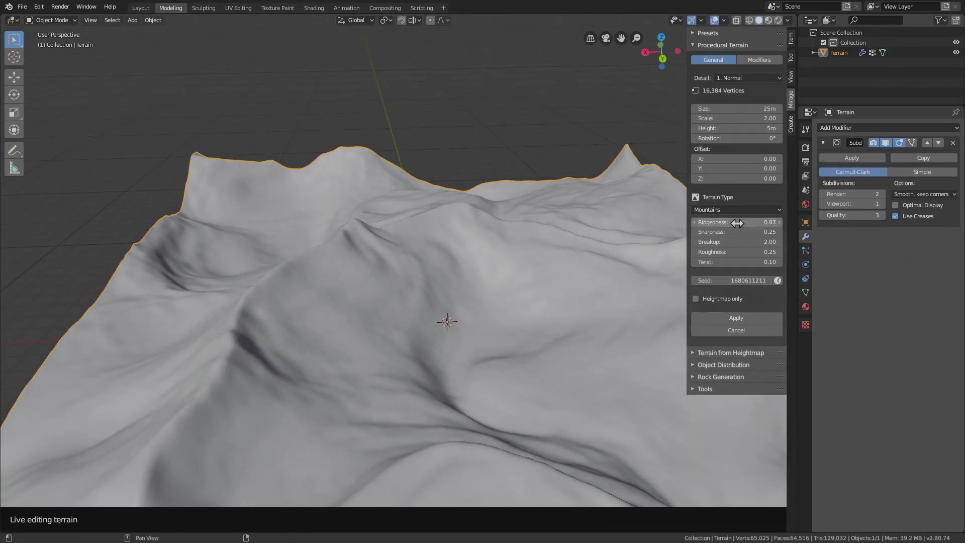
After briefly dropping Ridgeness to 0.00, set Sharpness to 1.00 and Ridgeness back to 1.00
drag(737, 222, 755, 232)
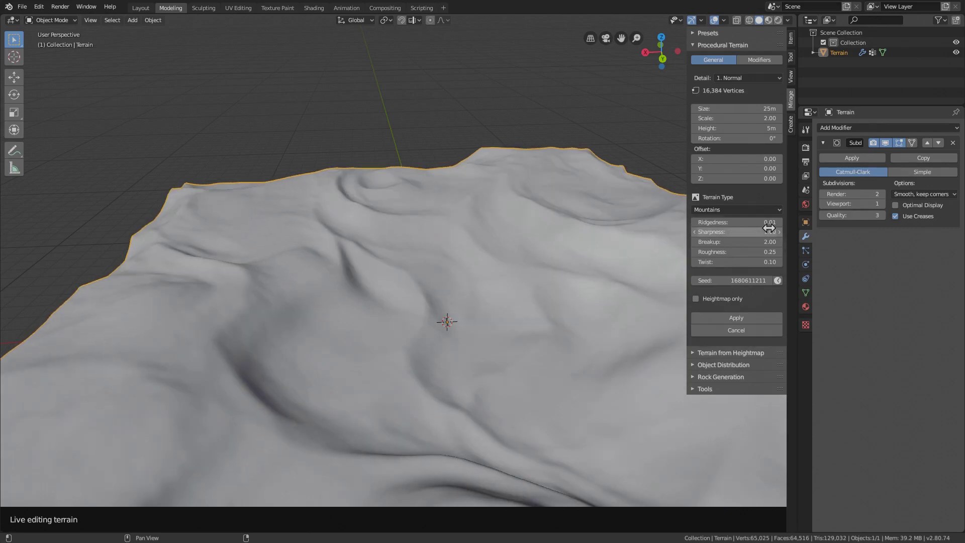
middle_drag(629, 232, 533, 236)
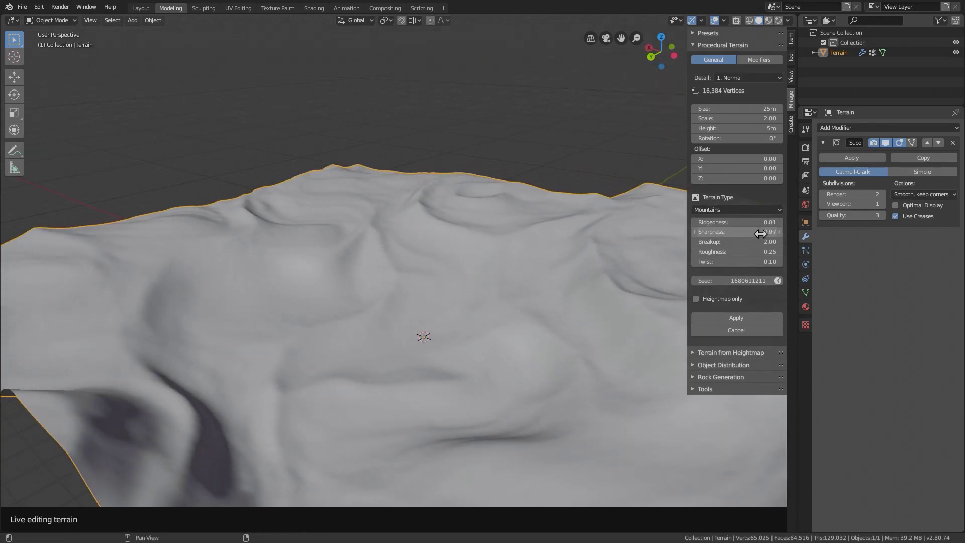
mouse_move(780, 233)
mouse_down()
mouse_move(793, 236)
mouse_move(761, 234)
mouse_up()
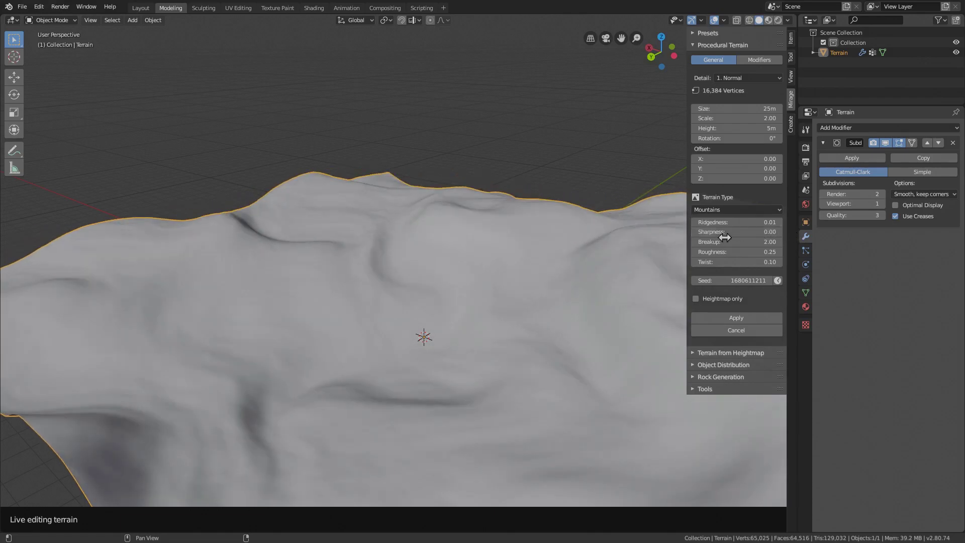
middle_drag(603, 247, 547, 250)
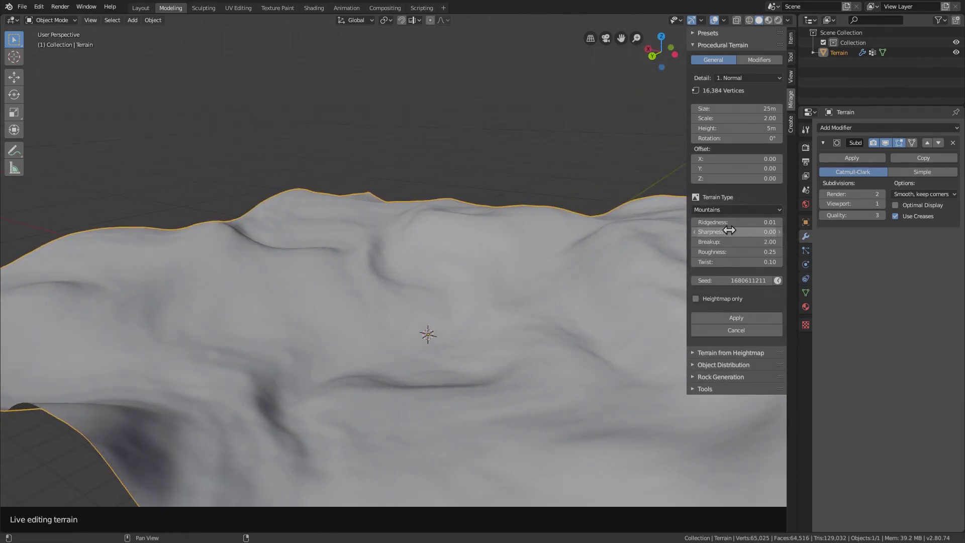
drag(760, 231, 777, 233)
mouse_move(674, 226)
middle_down()
mouse_move(544, 232)
mouse_move(674, 229)
middle_up()
drag(740, 221, 774, 222)
middle_drag(524, 222, 556, 253)
Try higher Breakup values around 2.60–3.29, then lower Breakup to 0.35
middle_drag(569, 208, 445, 254)
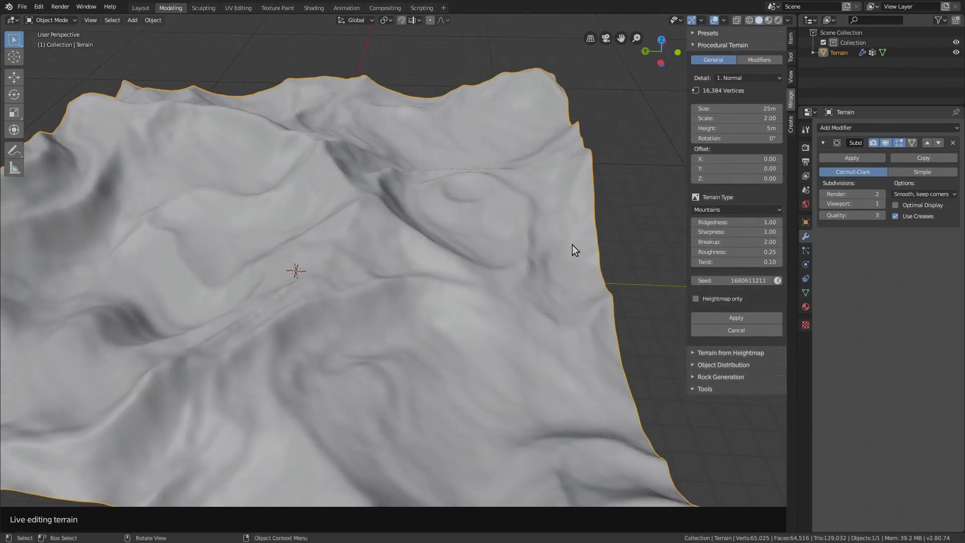
middle_drag(569, 249, 630, 244)
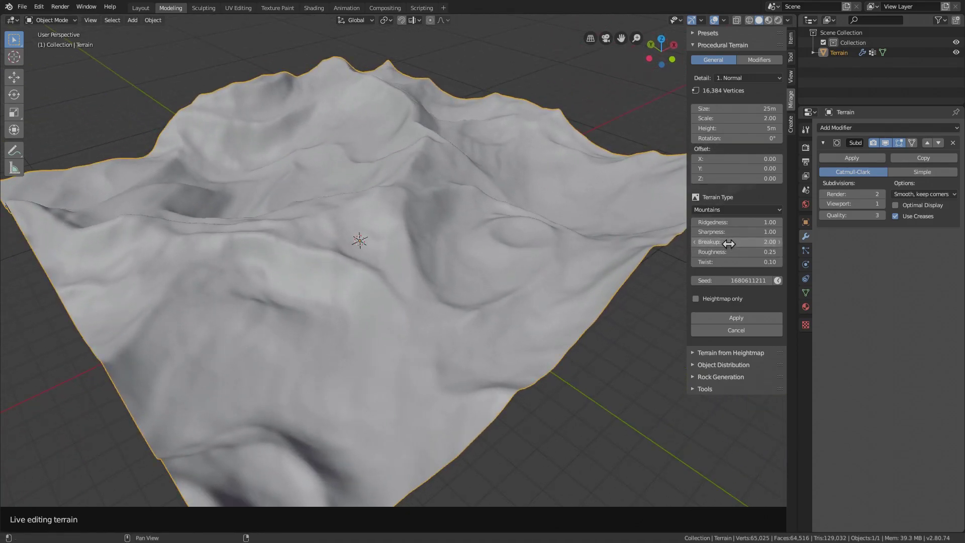
drag(728, 244, 756, 243)
scroll(554, 245, down, 3)
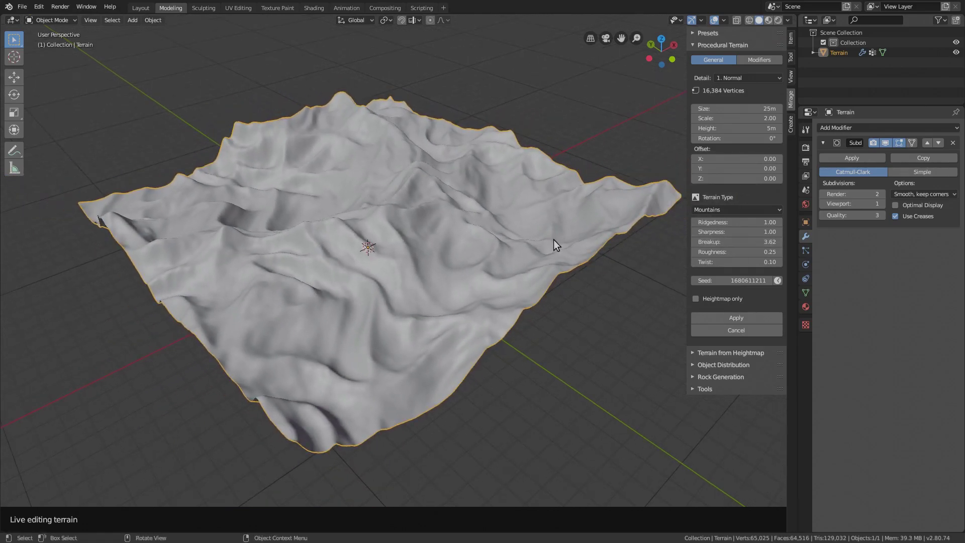
scroll(553, 245, up, 3)
middle_drag(554, 244, 633, 256)
drag(742, 243, 685, 255)
middle_drag(441, 271, 531, 269)
middle_drag(574, 246, 743, 252)
Reset Breakup to its default value of 2.00
right_click(738, 249)
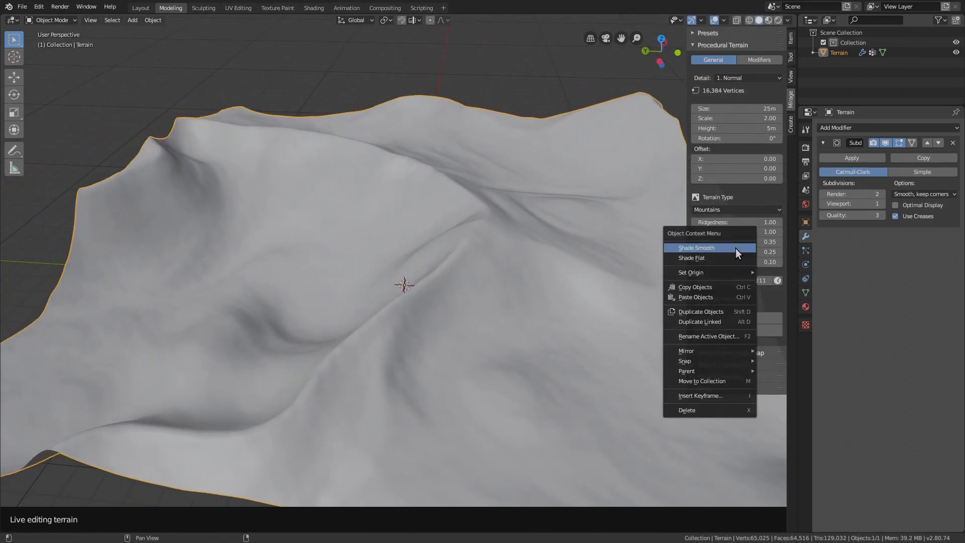
right_click(752, 243)
click(752, 243)
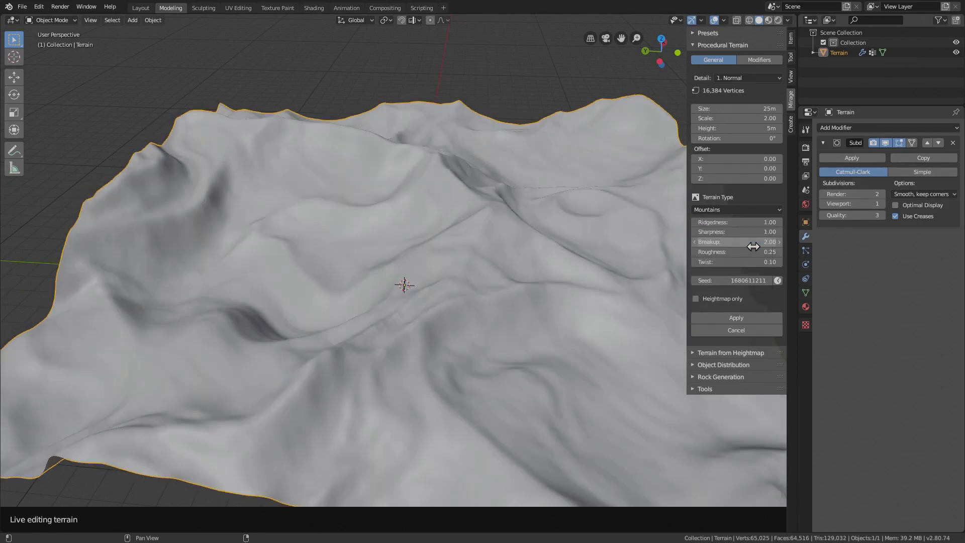
middle_drag(578, 241, 600, 249)
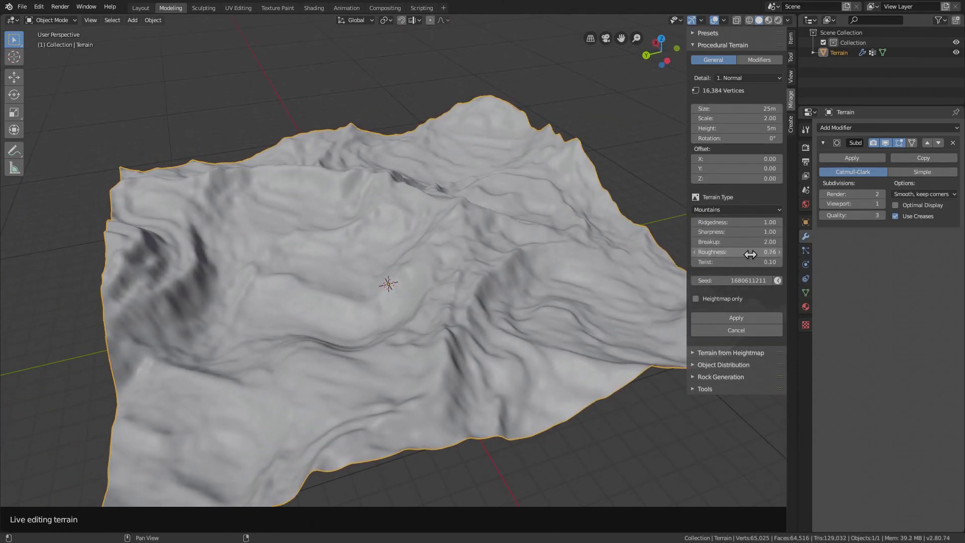
Raise Roughness to 0.97, then bring up the Roughness field's context menu
drag(750, 254, 753, 254)
middle_drag(636, 249, 433, 254)
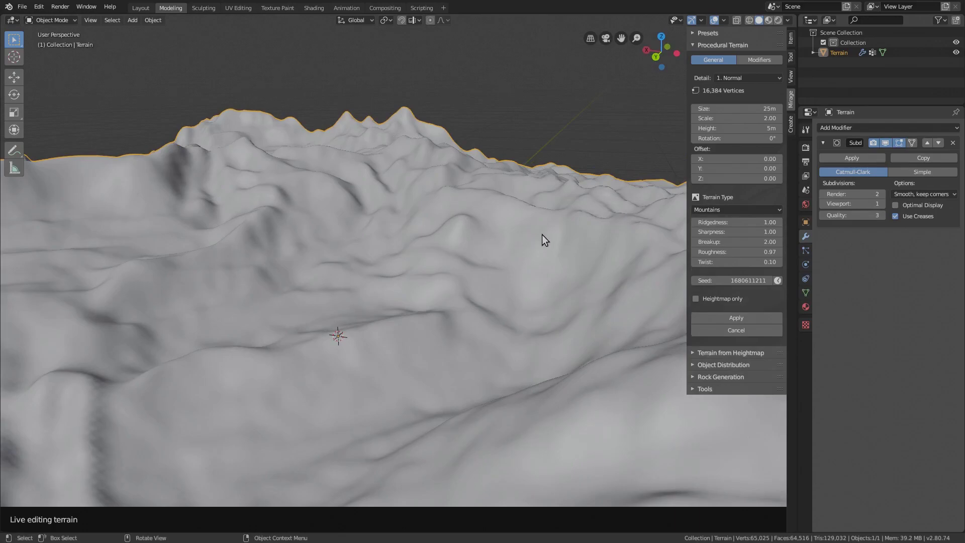
middle_drag(542, 234, 542, 266)
right_click(756, 254)
Reset Roughness to its 0.25 default and step Twist up for swirled forms
click(753, 257)
click(780, 262)
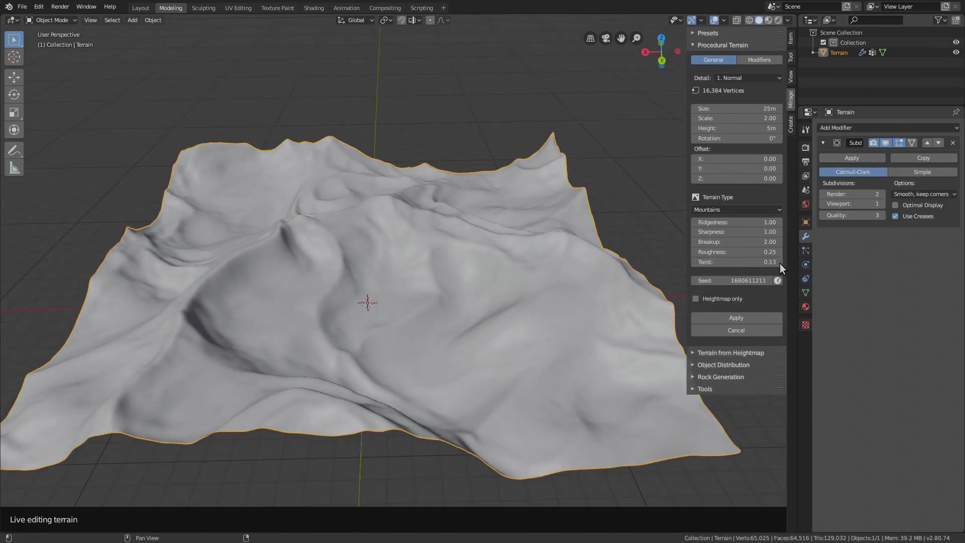
click(780, 261)
click(780, 262)
middle_drag(605, 245, 653, 256)
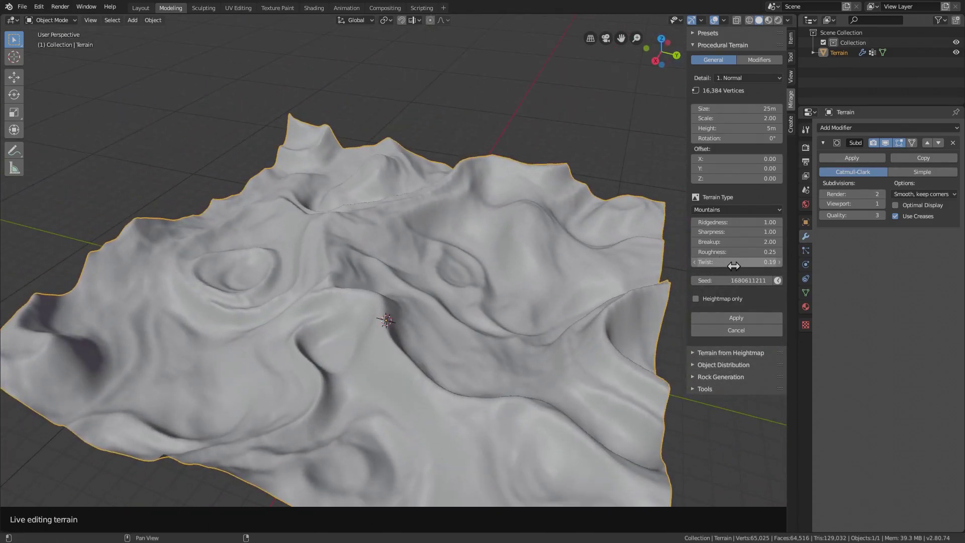
Step Twist back down to 0.10
click(694, 262)
click(694, 262)
click(694, 262)
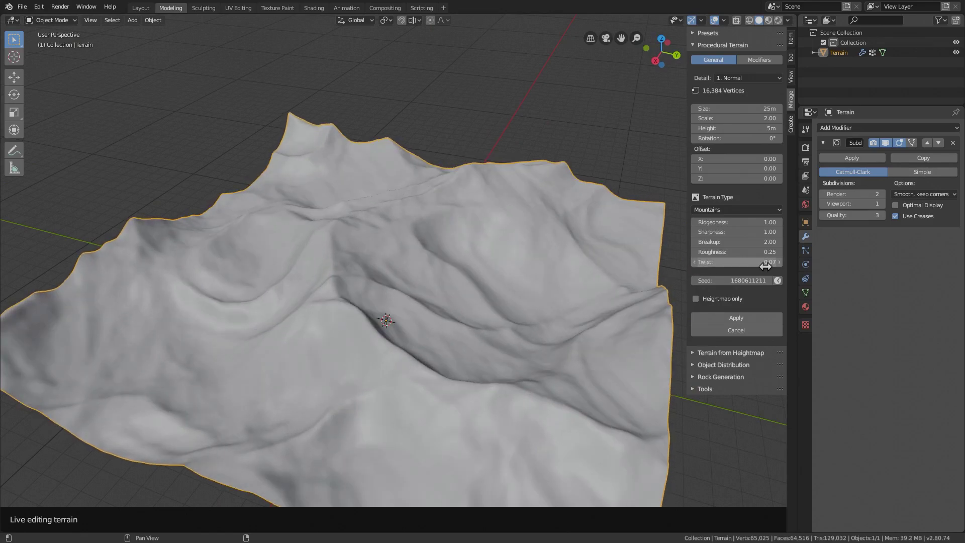
middle_drag(440, 265, 417, 219)
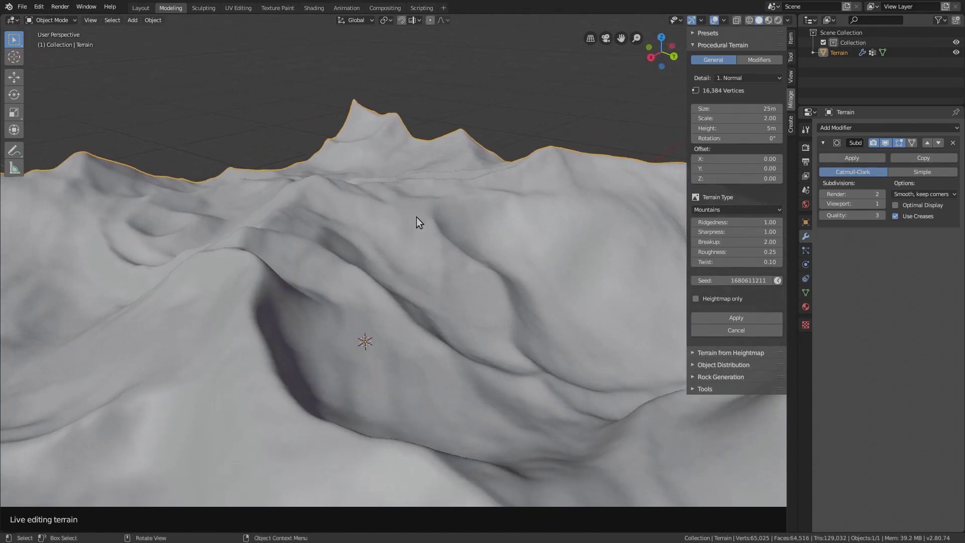
Tick Water Erosion and Thermal Erosion in the Procedural Terrain Modifiers tab
click(754, 59)
middle_drag(507, 175, 493, 214)
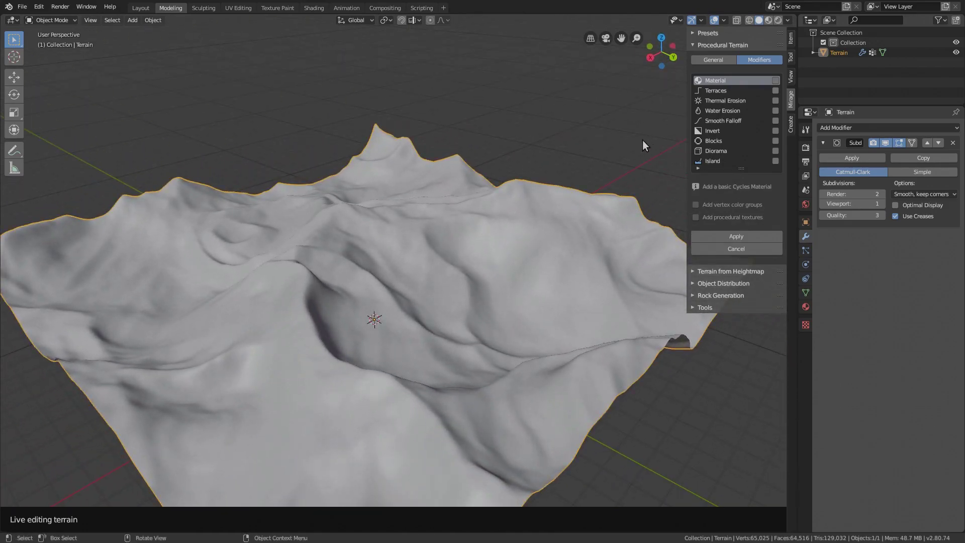
middle_drag(665, 150, 594, 174)
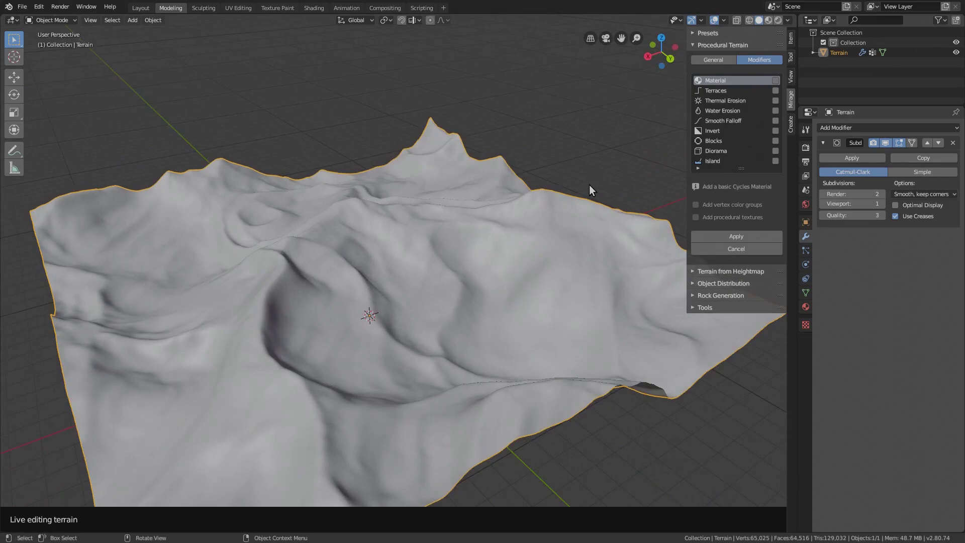
click(775, 111)
middle_drag(597, 186, 646, 180)
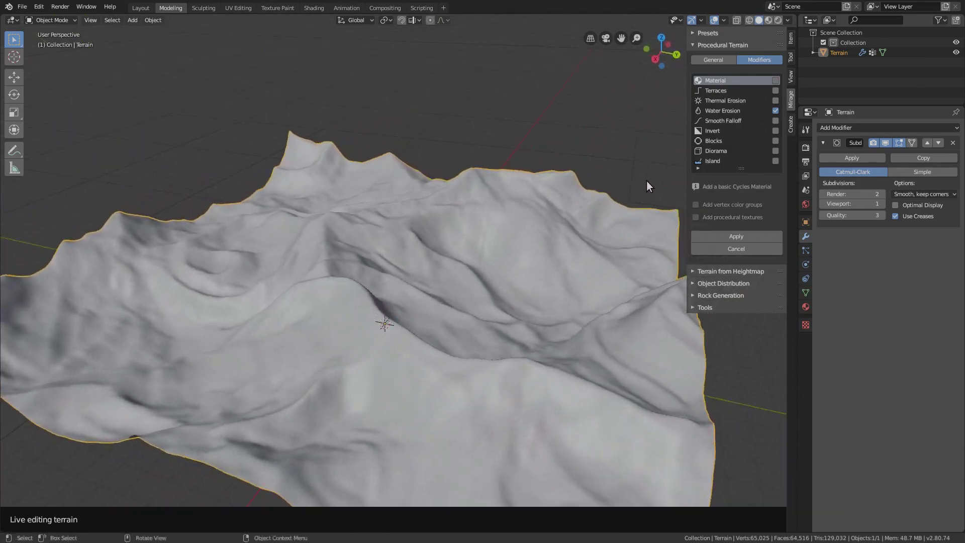
click(775, 100)
middle_drag(523, 212, 545, 250)
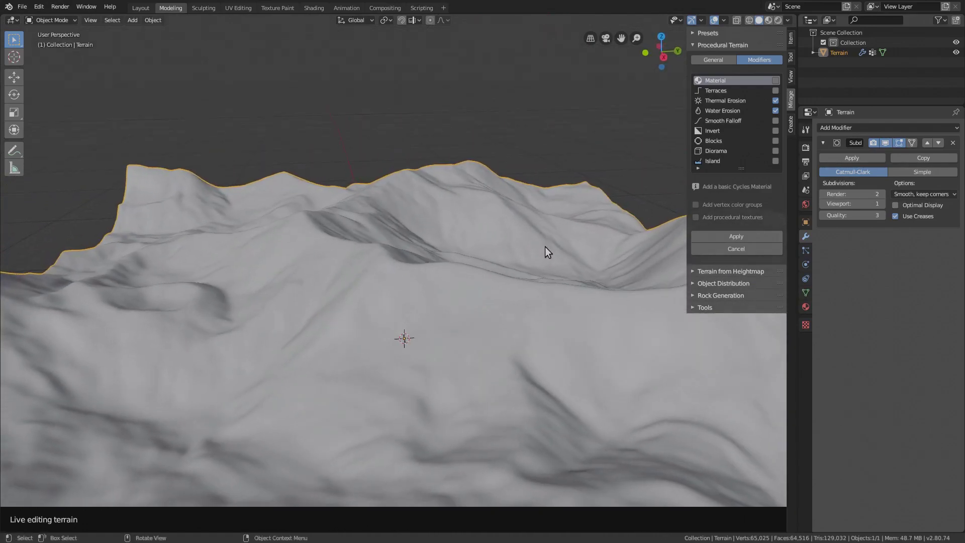
Turn on Terraces for the terrain and set Terrace 0 to 33.70%
click(774, 90)
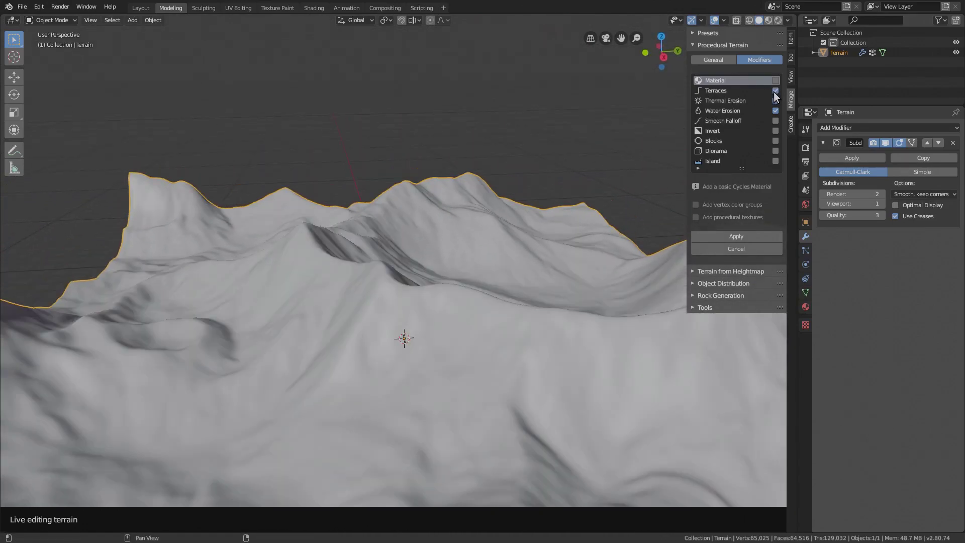
middle_drag(515, 158, 357, 225)
scroll(357, 225, up, 3)
click(725, 91)
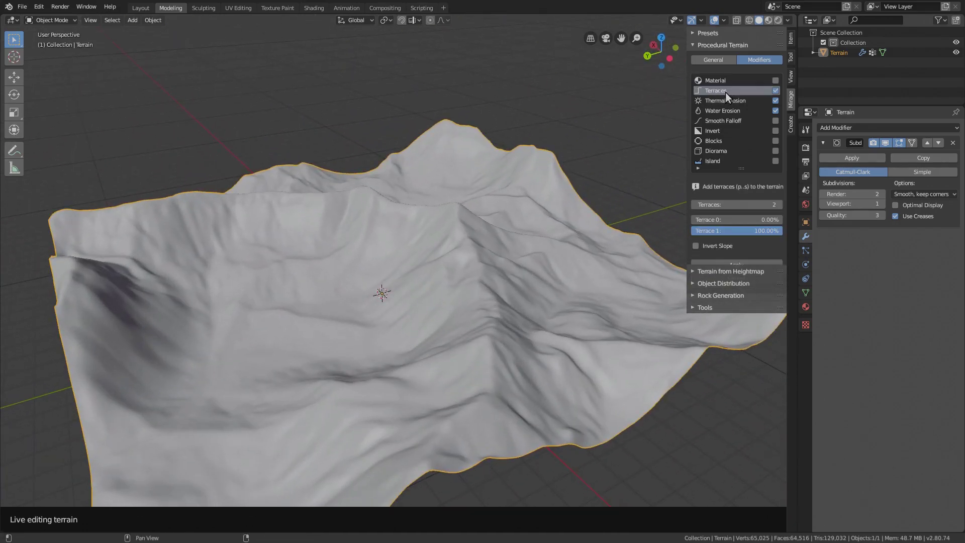
drag(719, 220, 742, 220)
Set Terrace 1 to 76.63%, raise Terraces to 3, and set Terrace 2 to 61.41%
middle_drag(496, 247, 594, 259)
scroll(601, 254, down, 5)
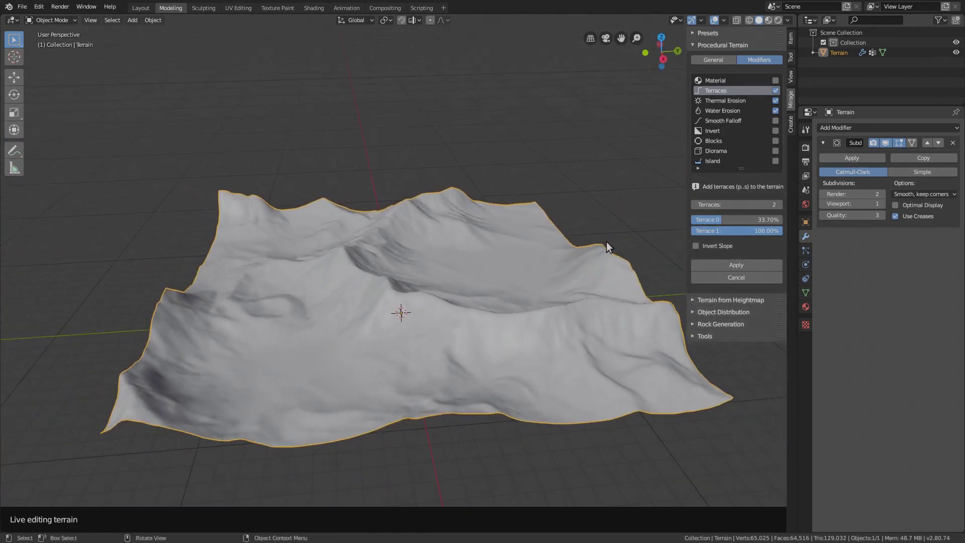
drag(775, 227, 733, 240)
click(779, 205)
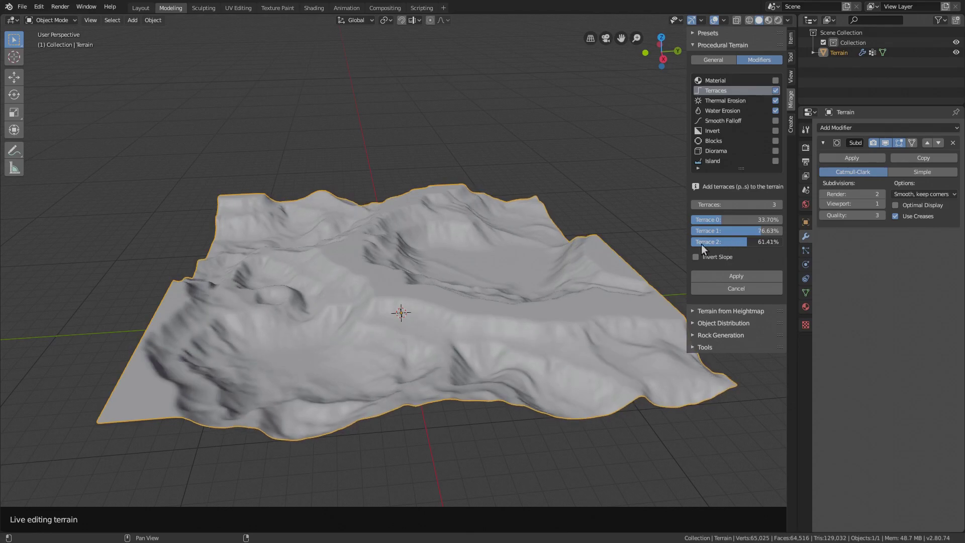
middle_drag(553, 223, 719, 140)
click(713, 59)
scroll(538, 189, down, 5)
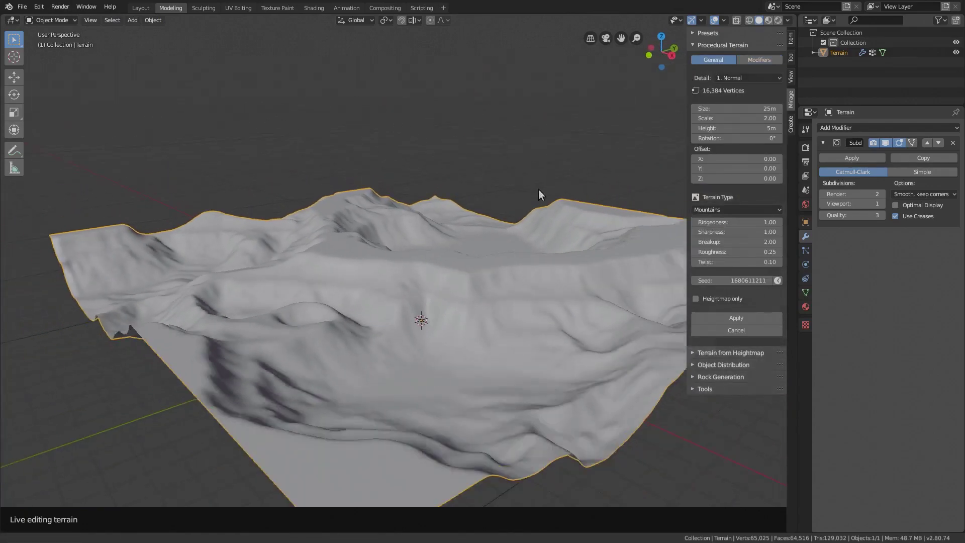
middle_drag(538, 189, 594, 264)
scroll(597, 246, up, 5)
middle_drag(599, 226, 728, 262)
click(768, 283)
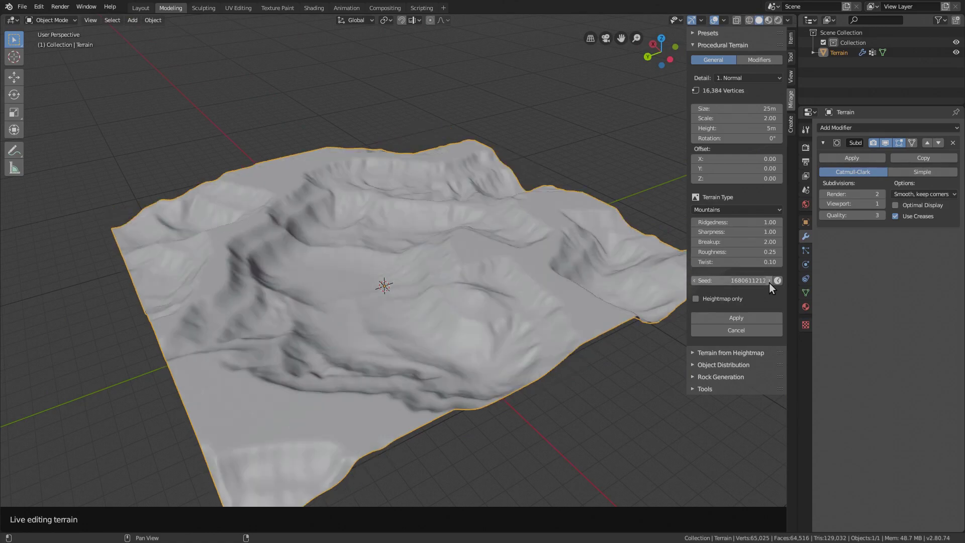
click(768, 283)
click(768, 283)
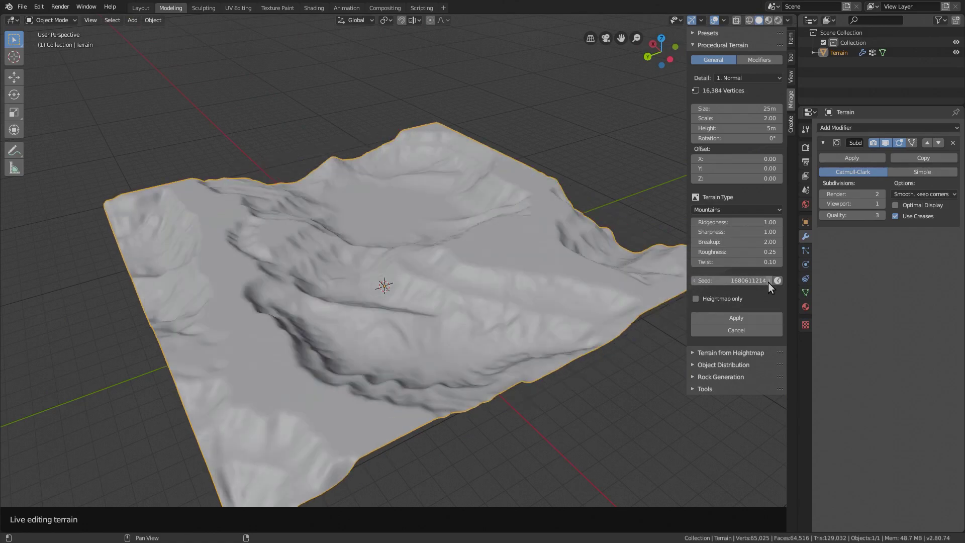
click(769, 281)
click(770, 282)
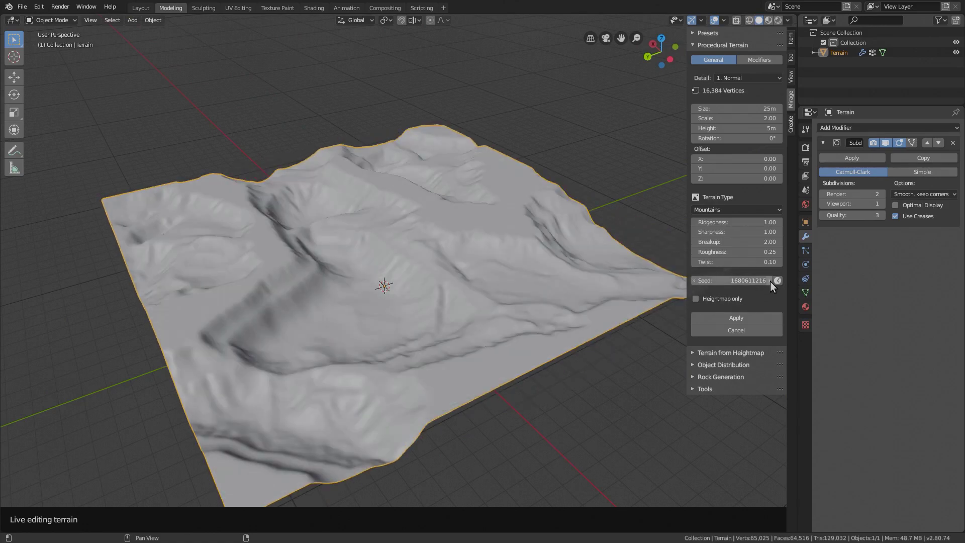
click(770, 280)
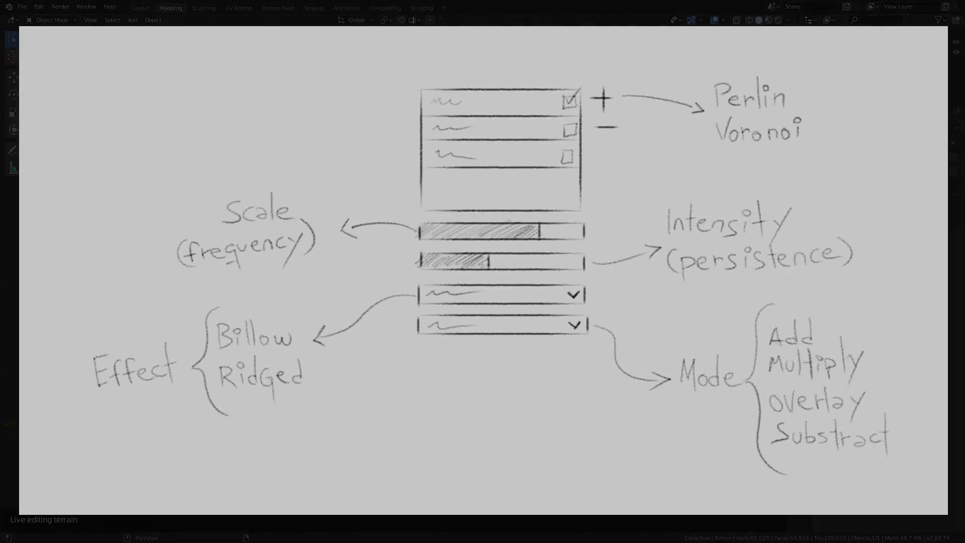